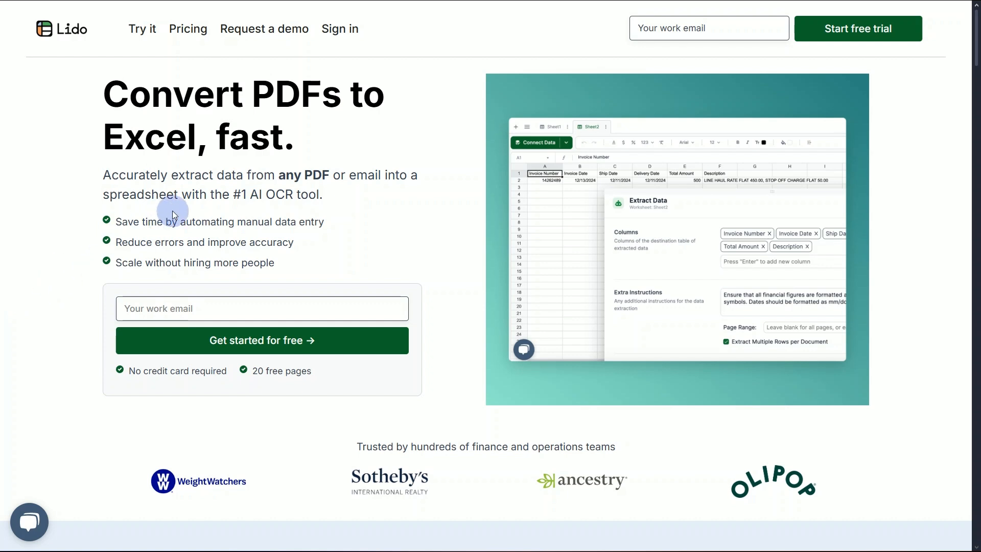
- Sign in to Lido, create a new file, and open the Data Extractor tool for Sheet1
left_click(347, 47)
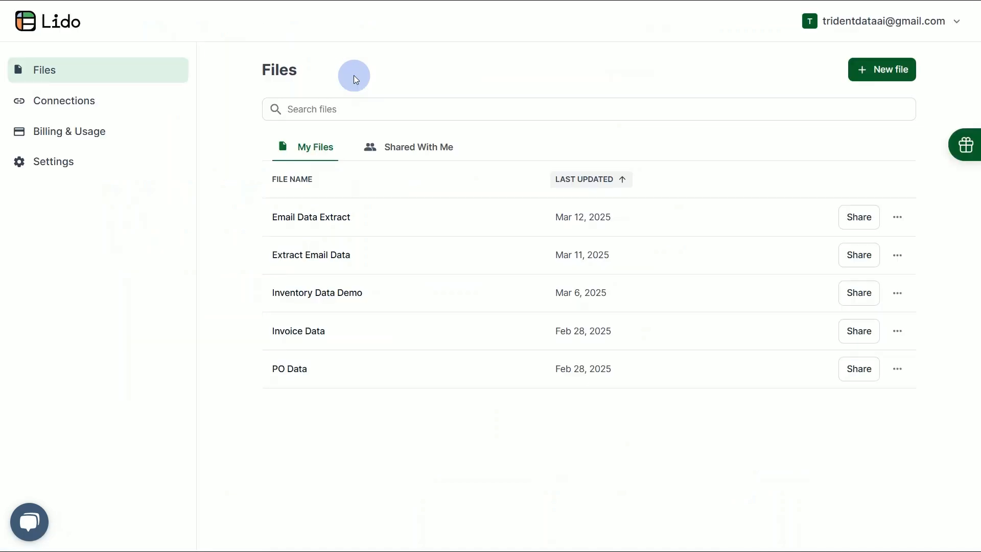
left_click(876, 69)
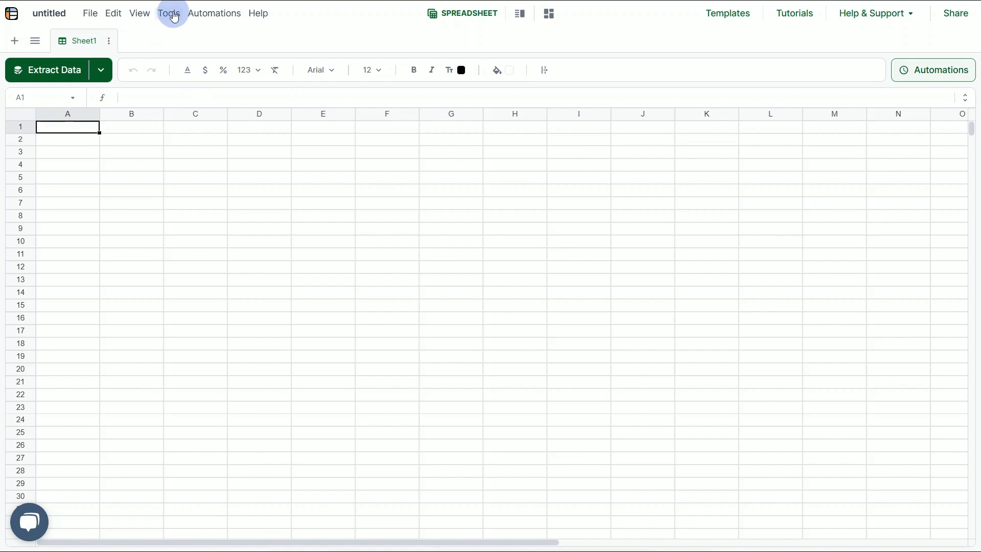
left_click(171, 13)
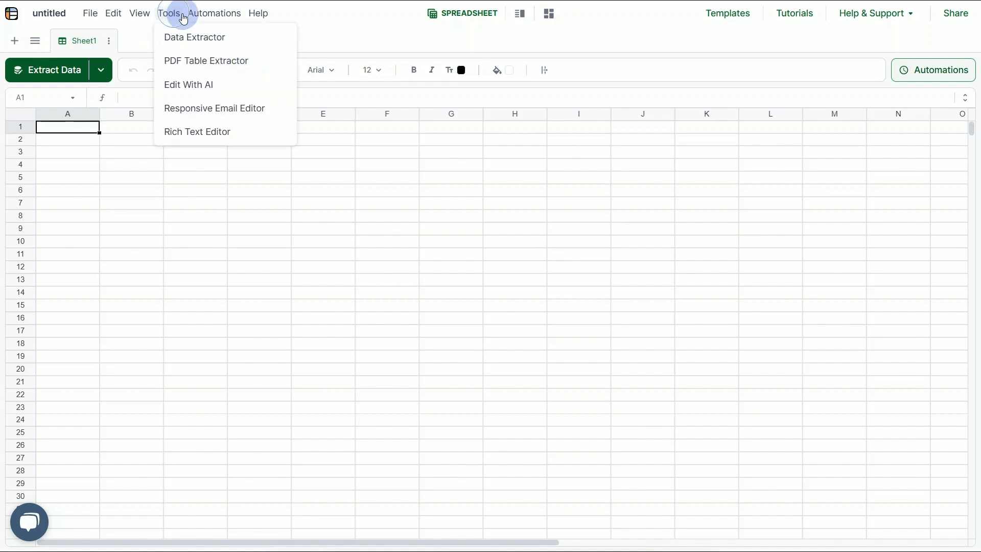
left_click(200, 48)
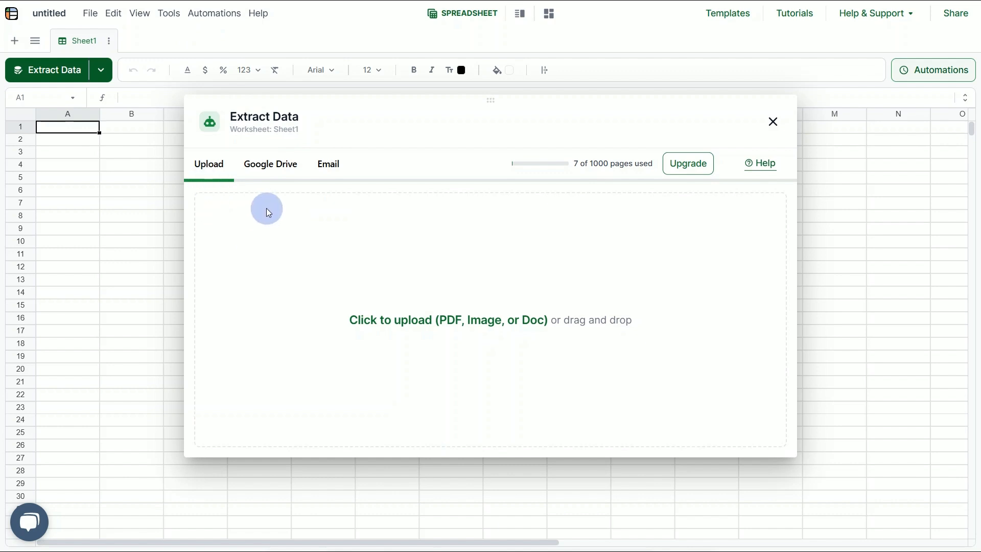
- Set the extraction source to Email and copy the forwarding address provided for processing emails
left_click(272, 163)
left_click(336, 171)
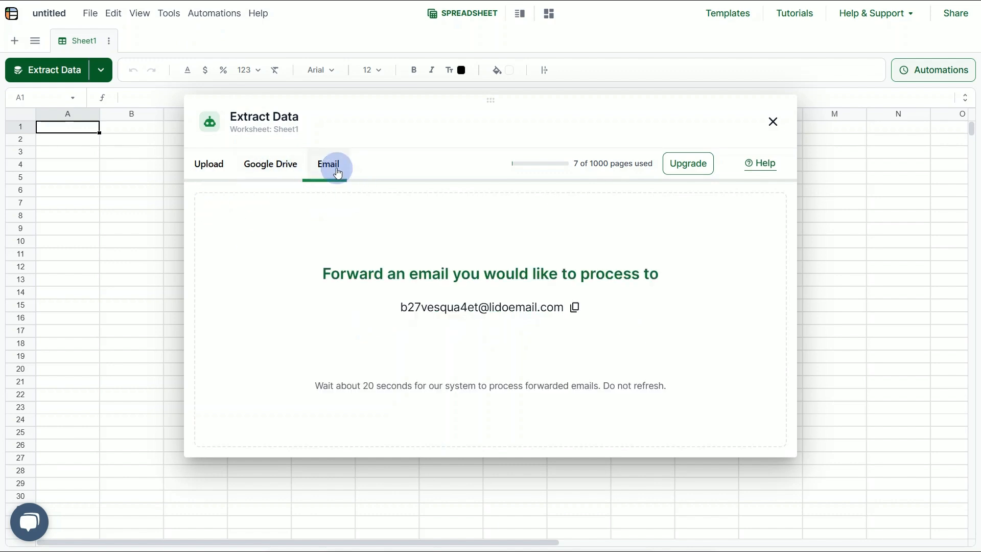
left_click(576, 308)
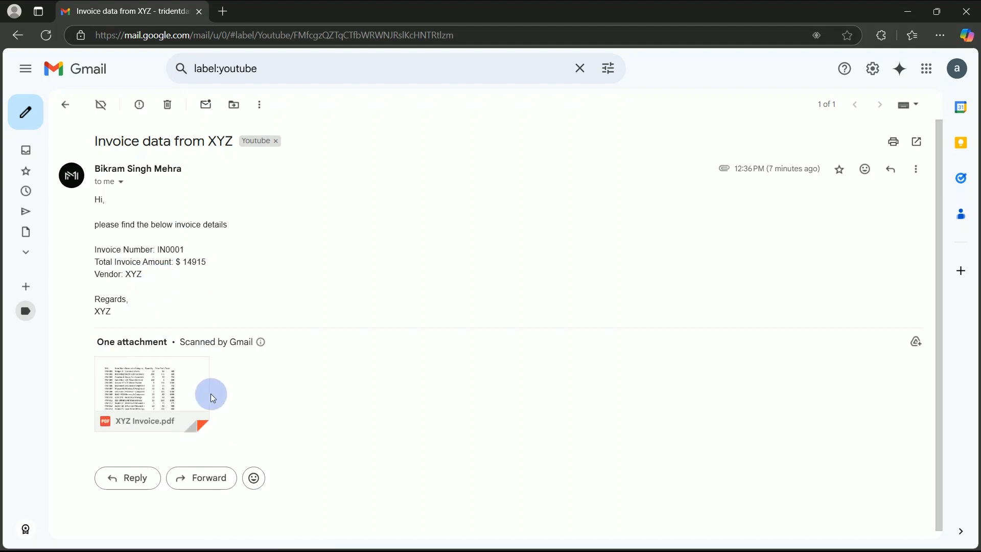
- Switch to Gmail and forward the "Invoice data from XYZ" email with its attachment to the copied forwarding address
mouse_move(185, 391)
left_click(915, 170)
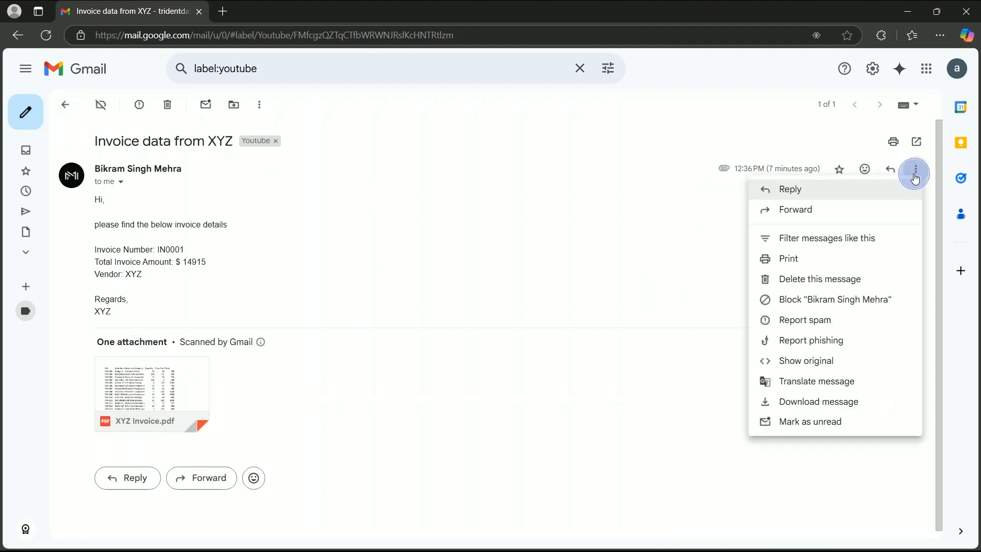
left_click(856, 213)
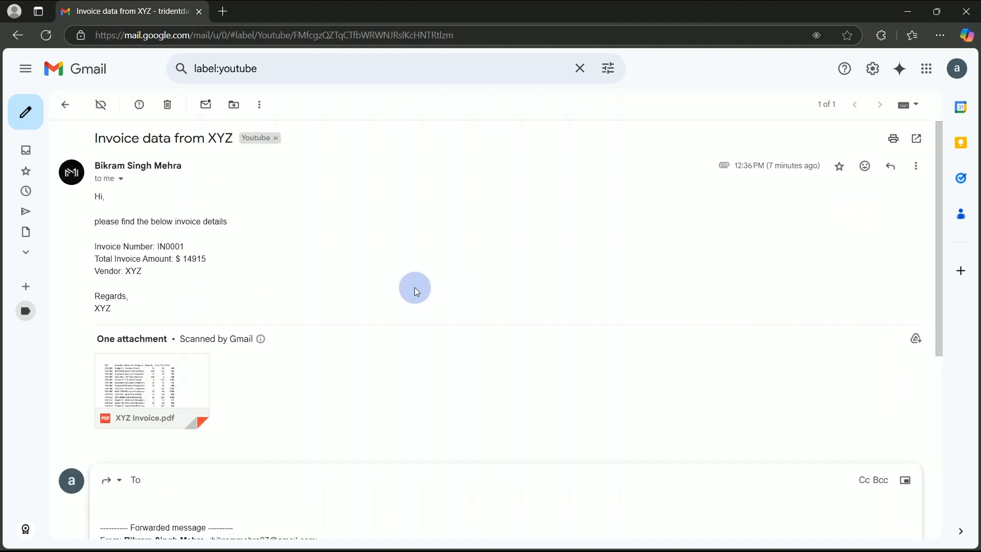
key("ctrl+v")
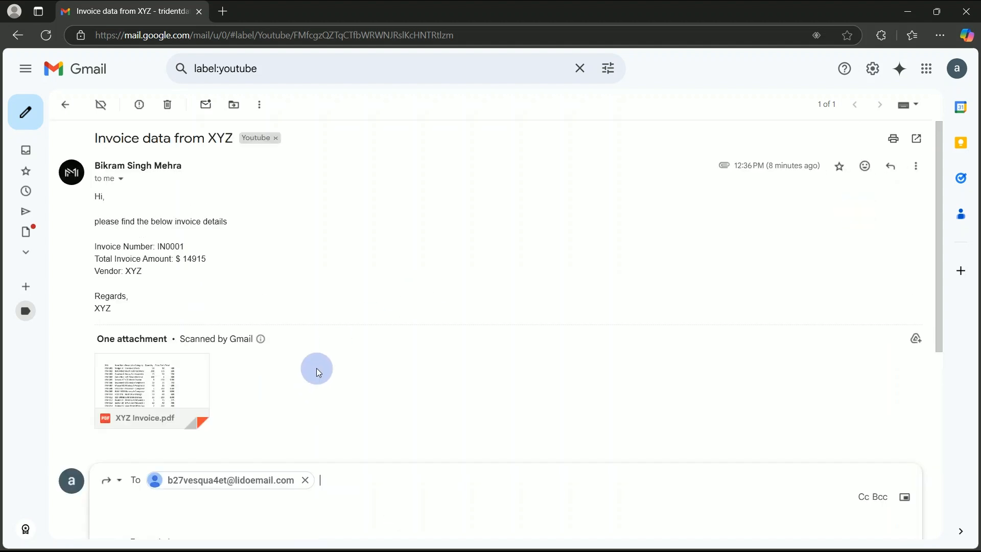
scroll(334, 352, "down", 1)
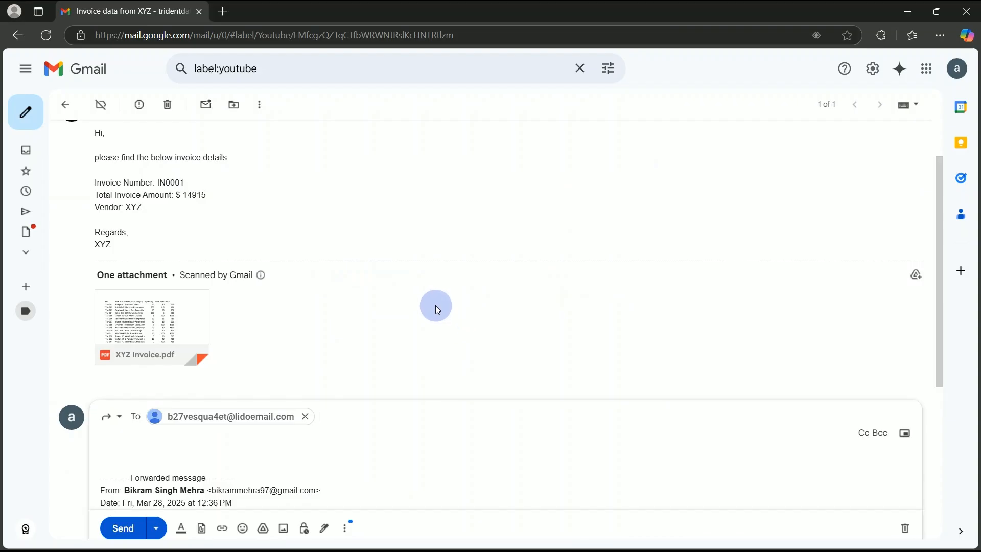
scroll(435, 305, "down", 3)
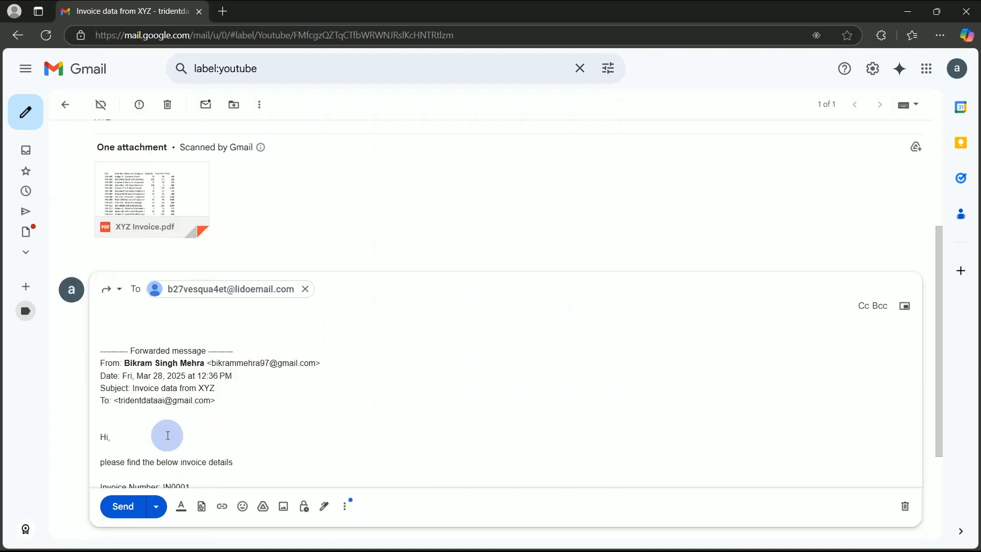
left_click(123, 507)
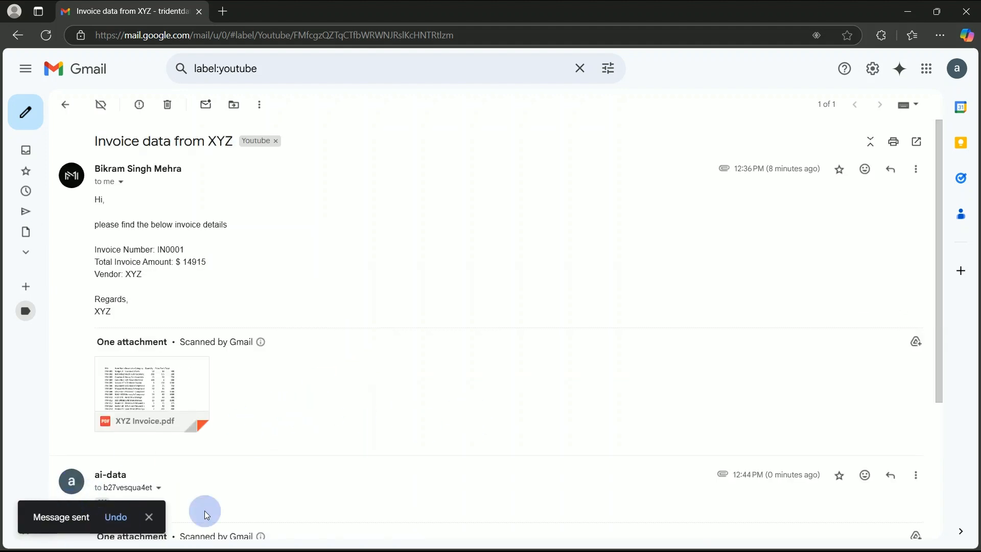
- Compare the extraction column headers in Lido with the contents of the XYZ Invoice.pdf attachment in Gmail
key("alt+Tab")
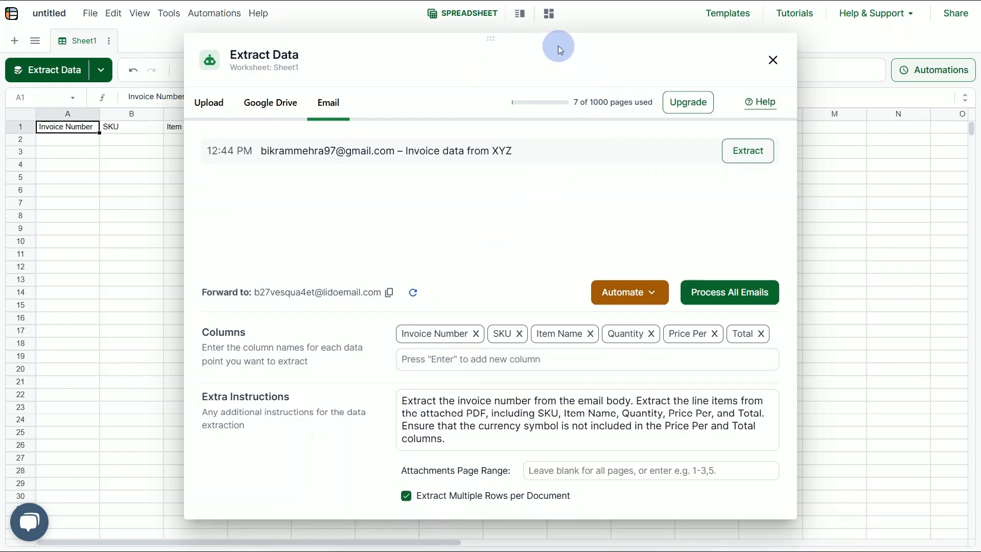
left_click_drag(557, 46, 649, 151)
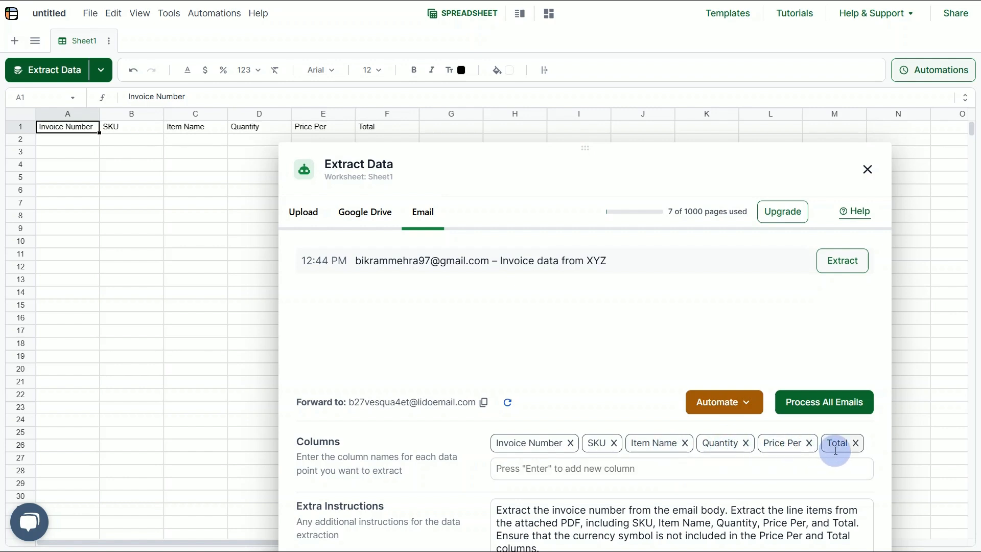
key("alt+Tab")
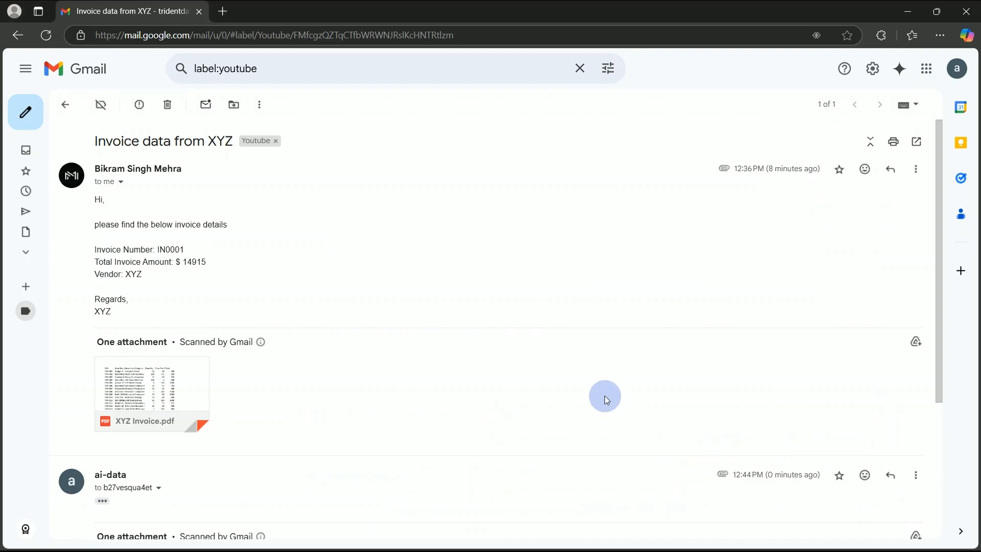
left_click(161, 384)
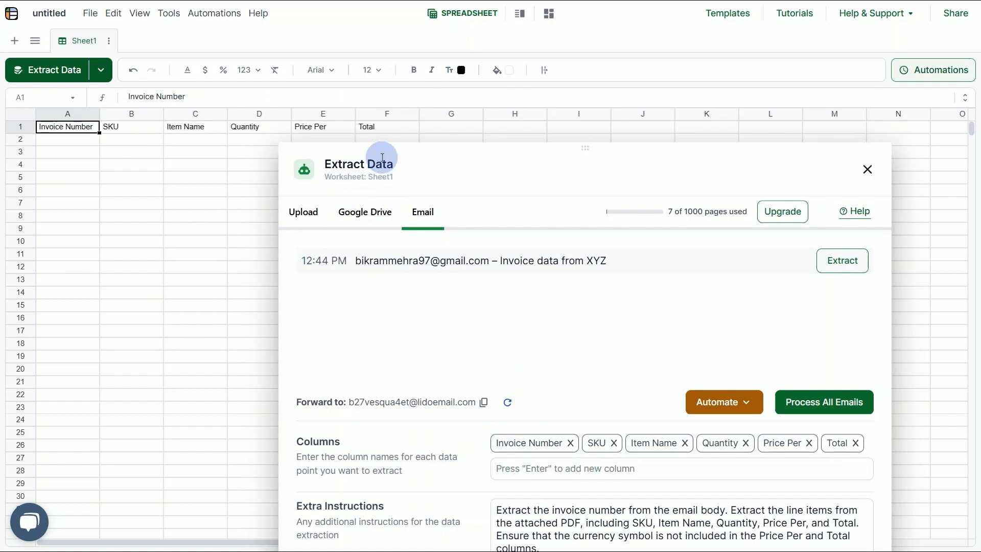
- Move the Extract Data dialog clear of the header row and rename the header in cell E1 to "Price Per Unit"
left_click_drag(383, 152, 439, 154)
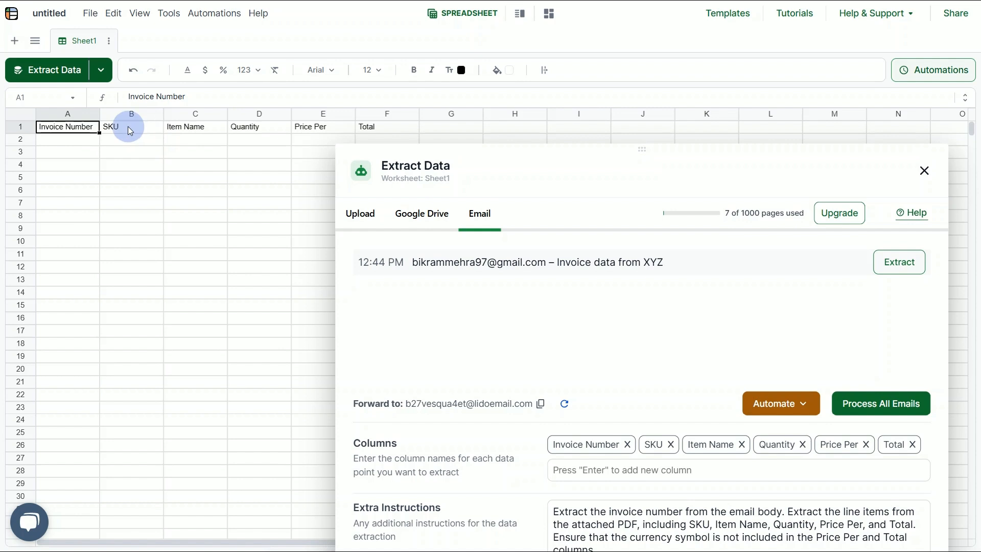
left_click(197, 127)
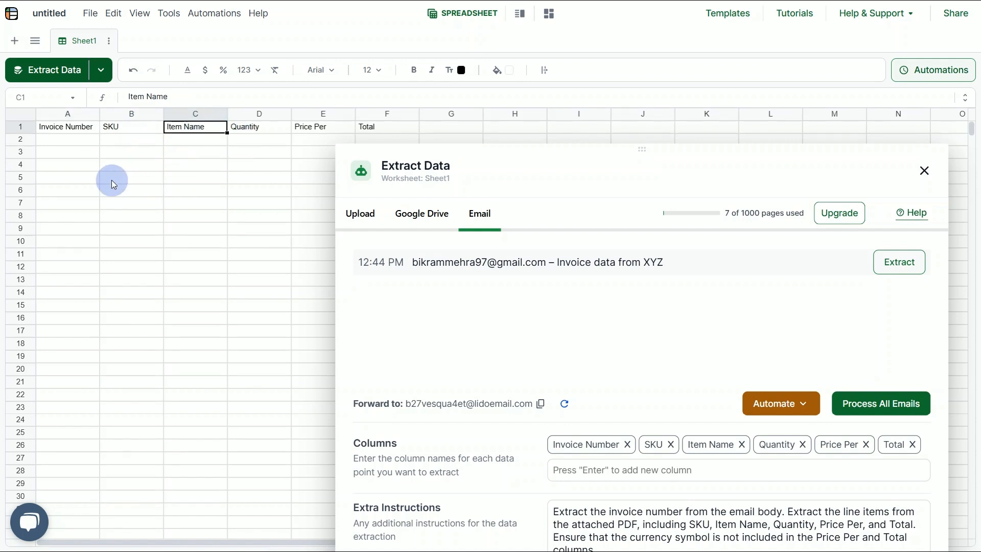
key("Right")
key("Right")
left_click(214, 98)
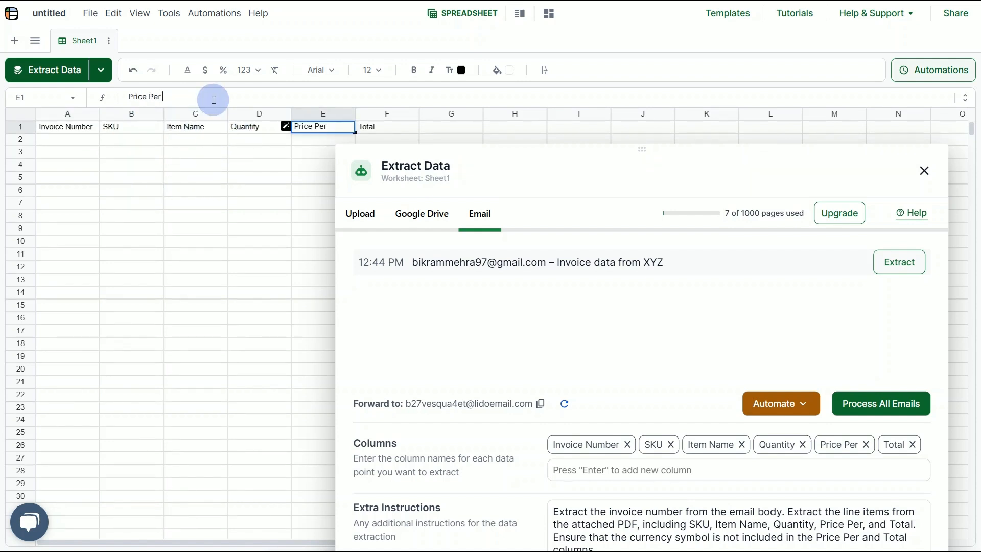
type("Unit")
key("Return")
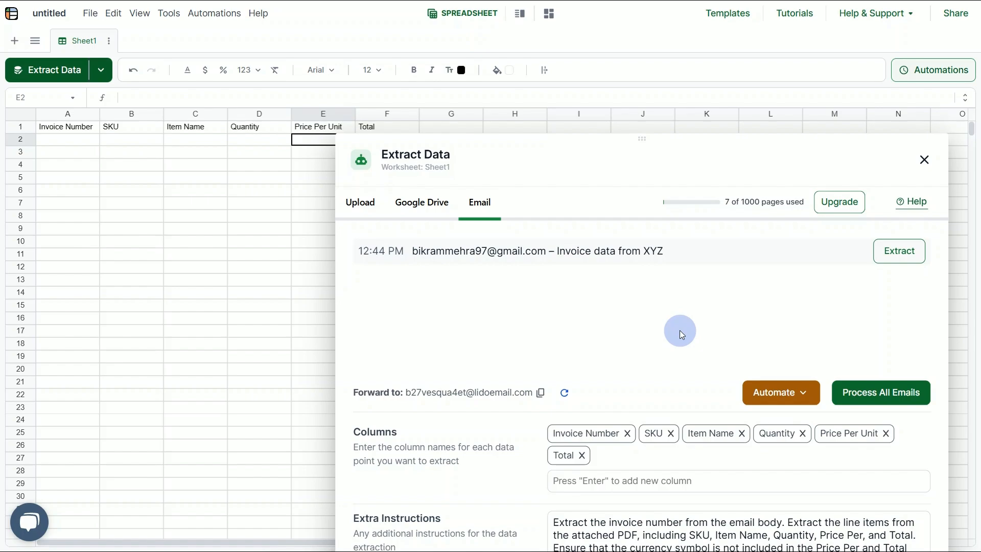
- Switch to Gmail and check the original email's body for further invoice details to extract
key("alt+Tab")
key("alt+Tab")
key("alt+Tab")
left_click(173, 282)
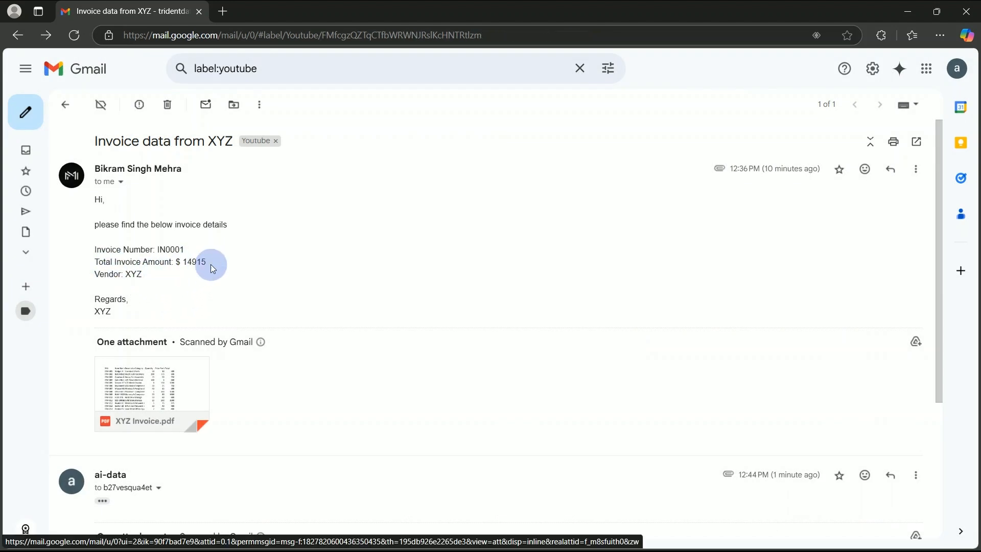
- Return to Lido and add a "Vendor" column header in cell G1
key("alt+Tab")
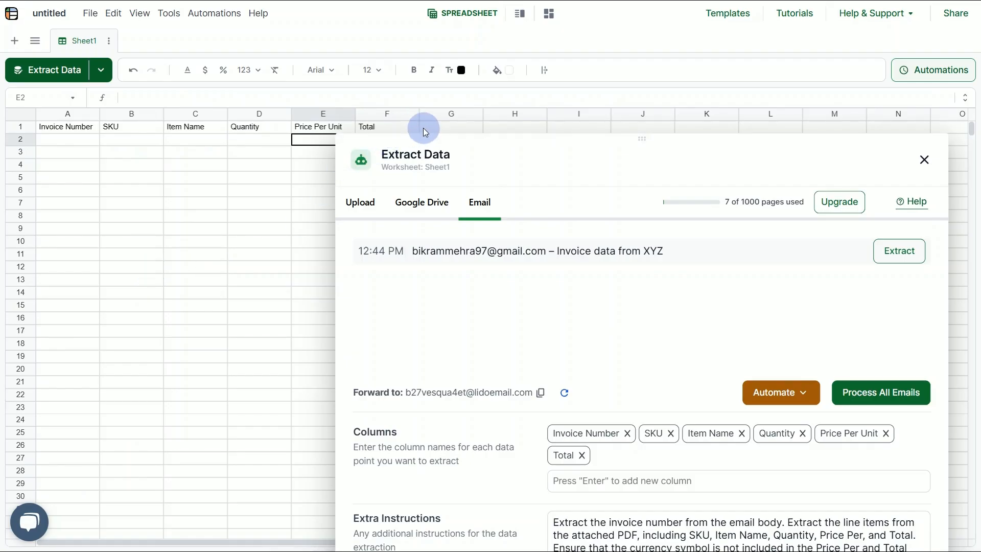
left_click(445, 127)
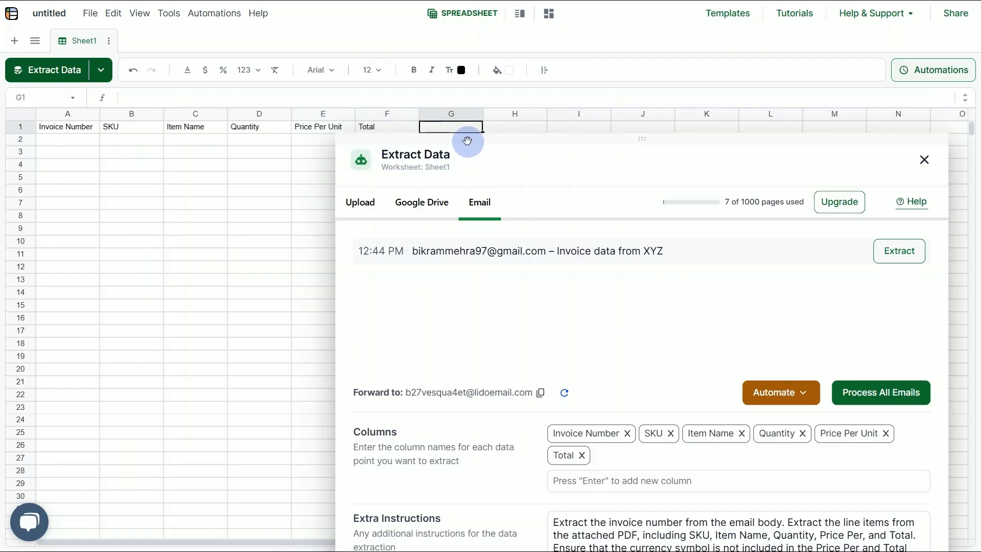
left_click_drag(464, 132, 455, 213)
type("Vendor")
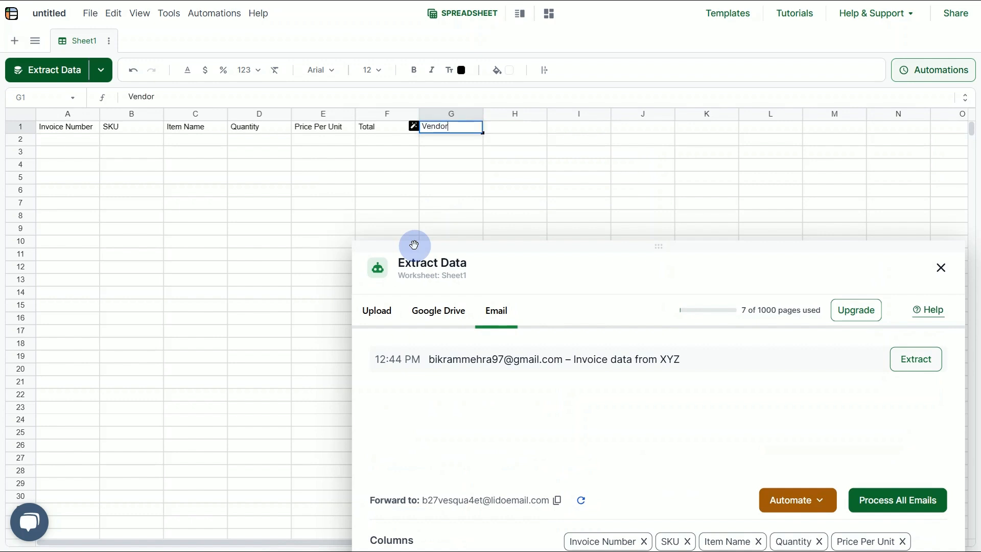
key("Return")
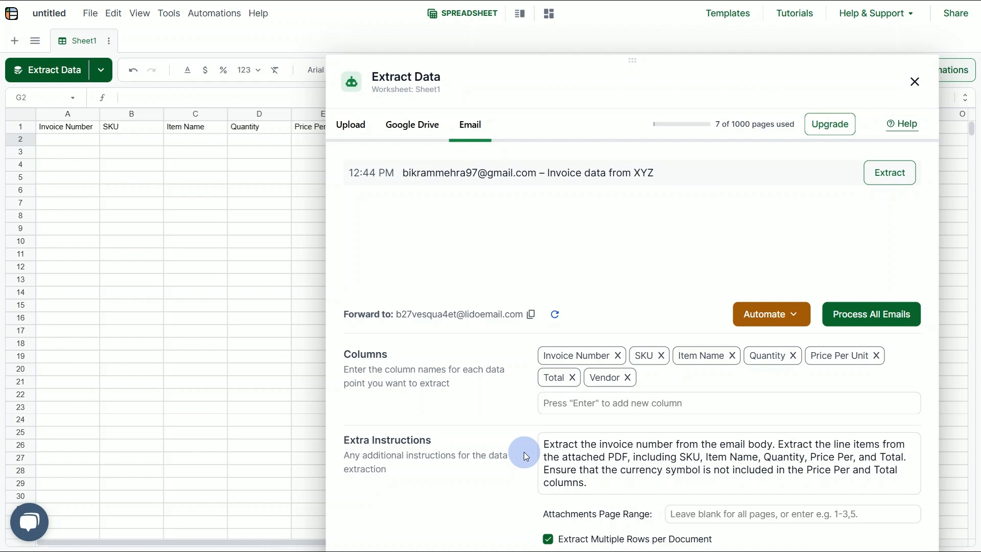
- Review the sentence about leaving out the currency symbol in the extra extraction instructions
left_click(599, 482)
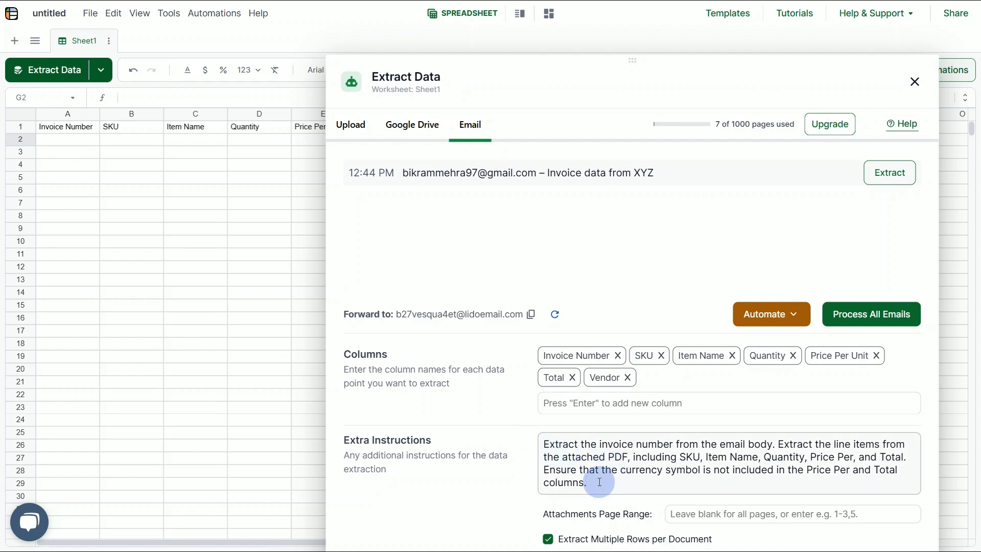
left_click_drag(599, 481, 534, 471)
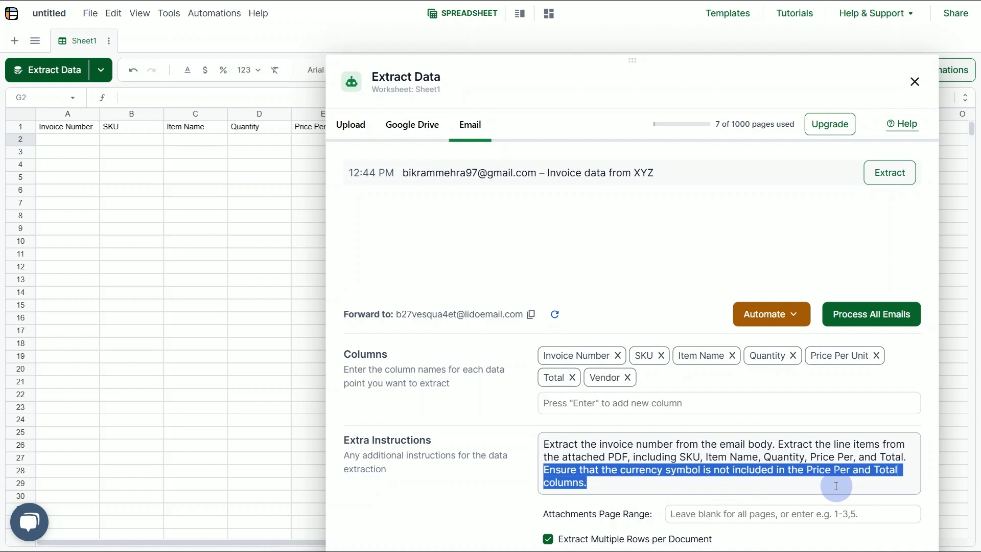
left_click(625, 489)
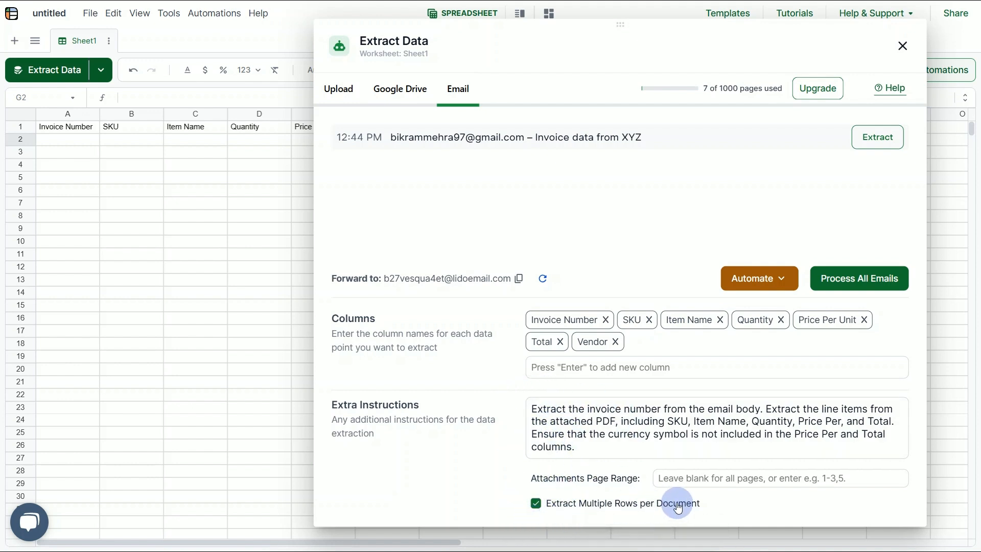
- Extract the forwarded XYZ invoice email into the sheet, and examine the Vendor column and the rows in A2:F21
left_click(870, 142)
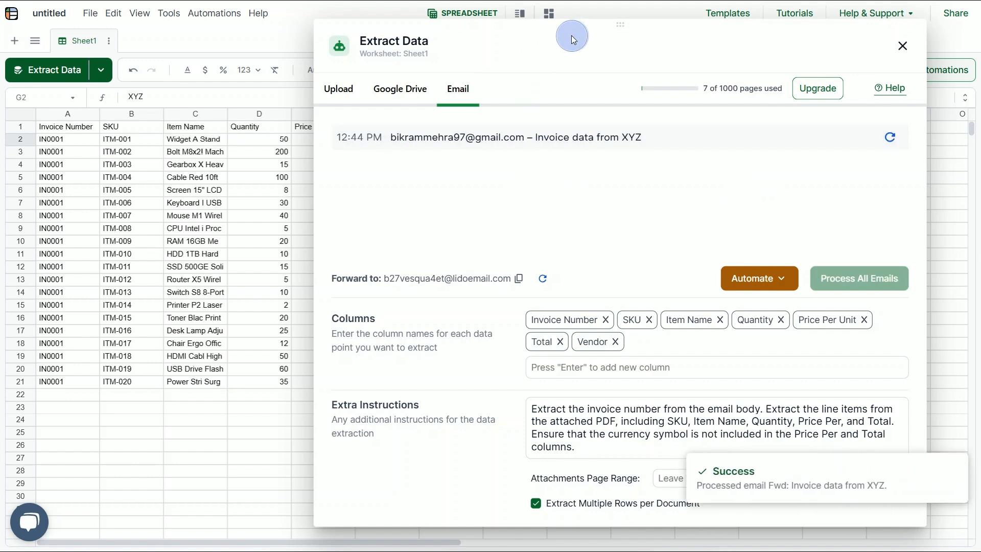
left_click_drag(743, 60, 950, 66)
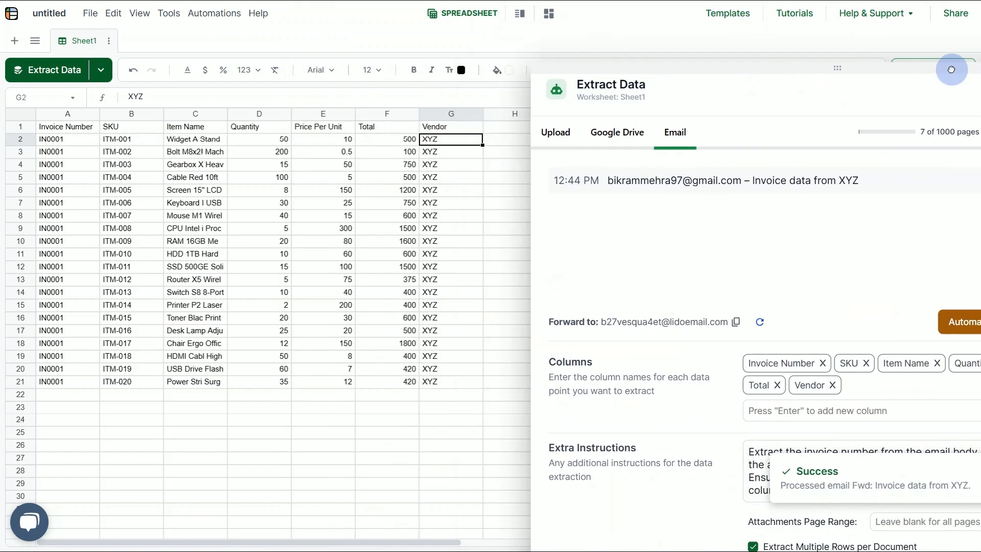
left_click(464, 113)
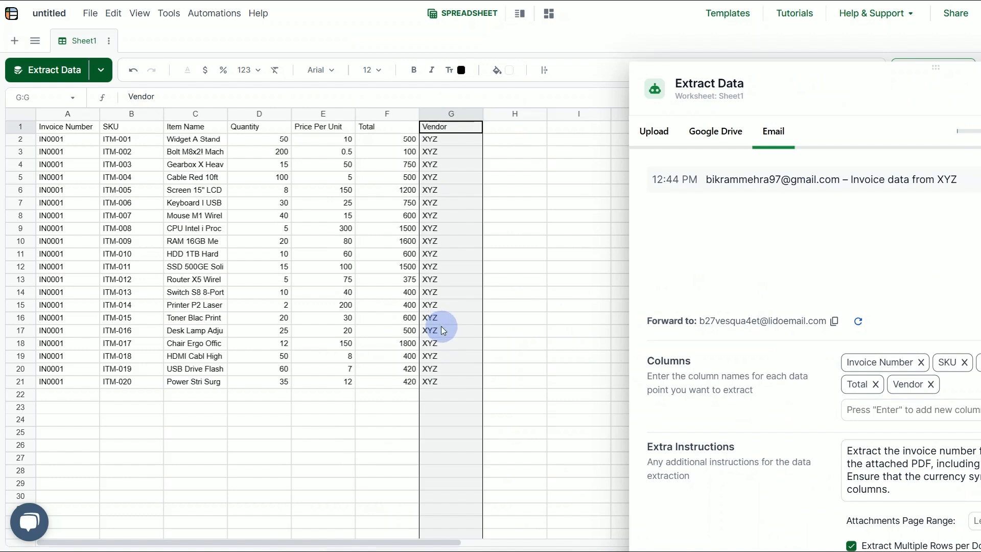
left_click(387, 407)
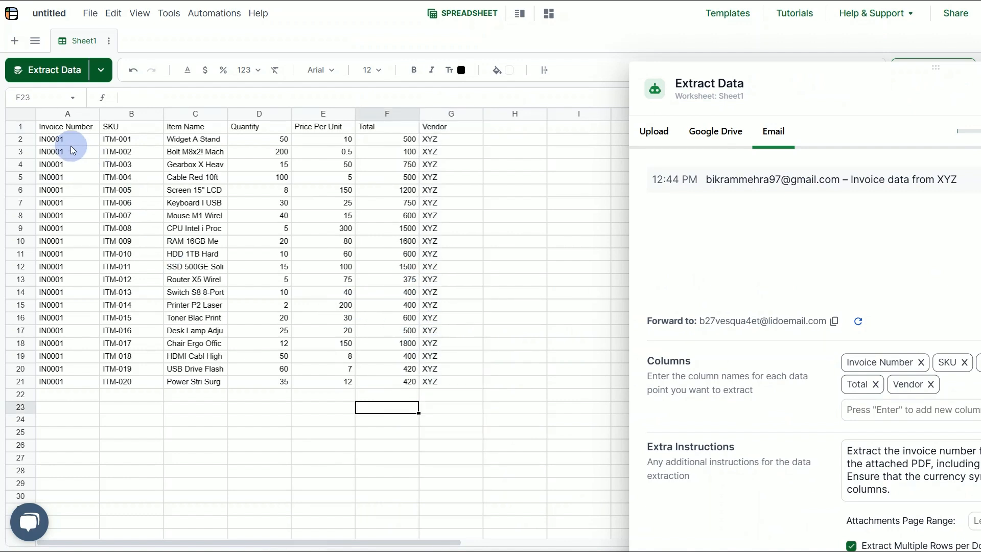
left_click_drag(66, 139, 401, 385)
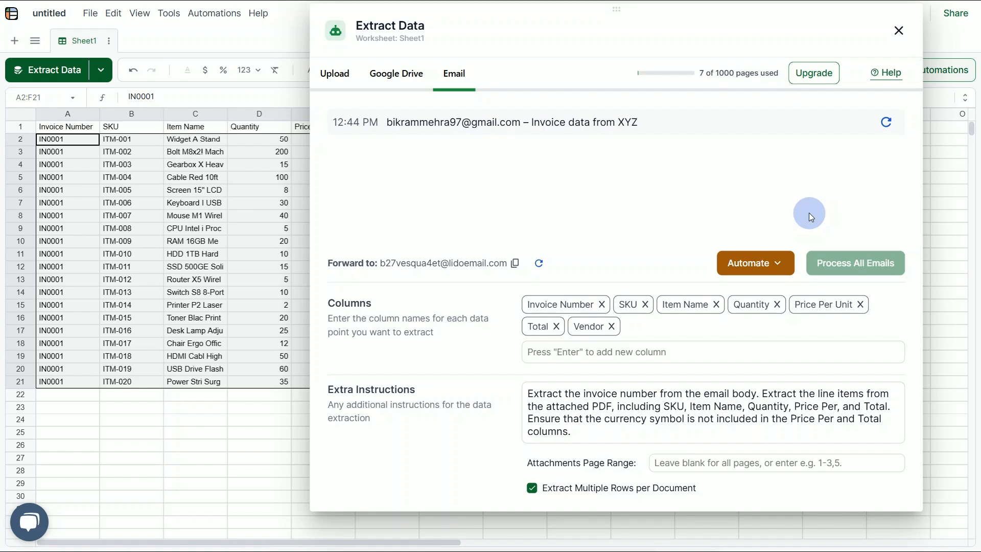
- Turn on automatic processing of new emails in the extractor's automation settings
left_click(778, 266)
scroll(511, 330, "down", 1)
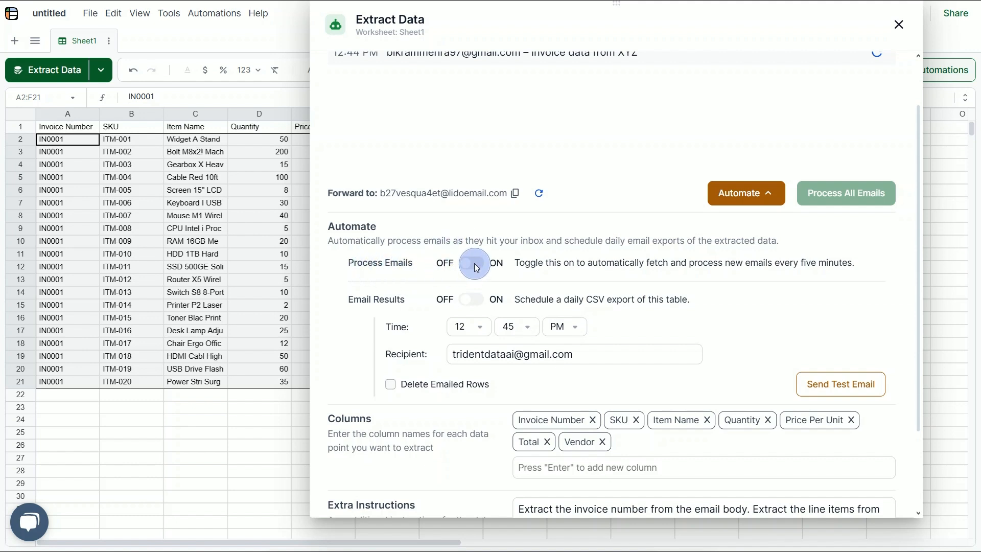
left_click(486, 269)
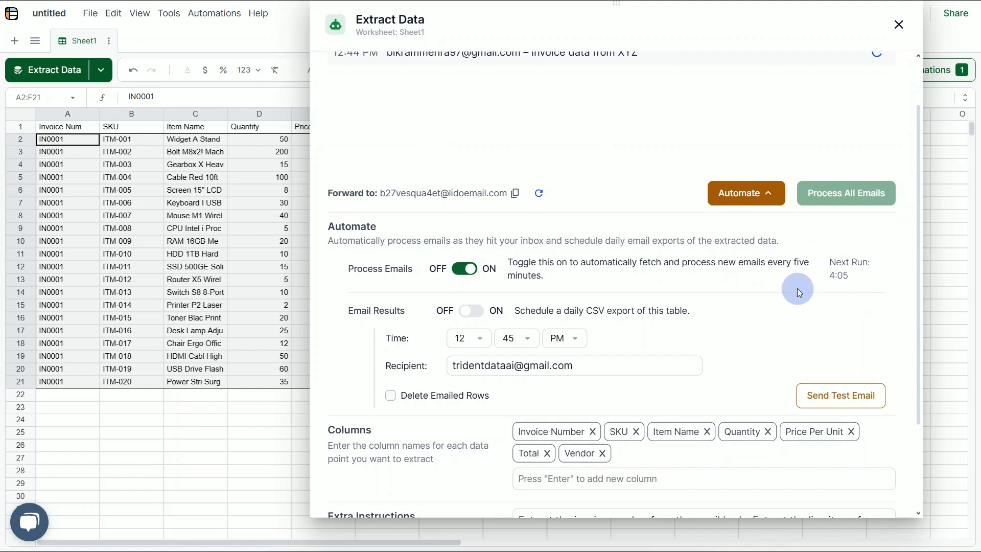
- Turn on the scheduled daily CSV email export of the extracted table
scroll(689, 308, "down", 3)
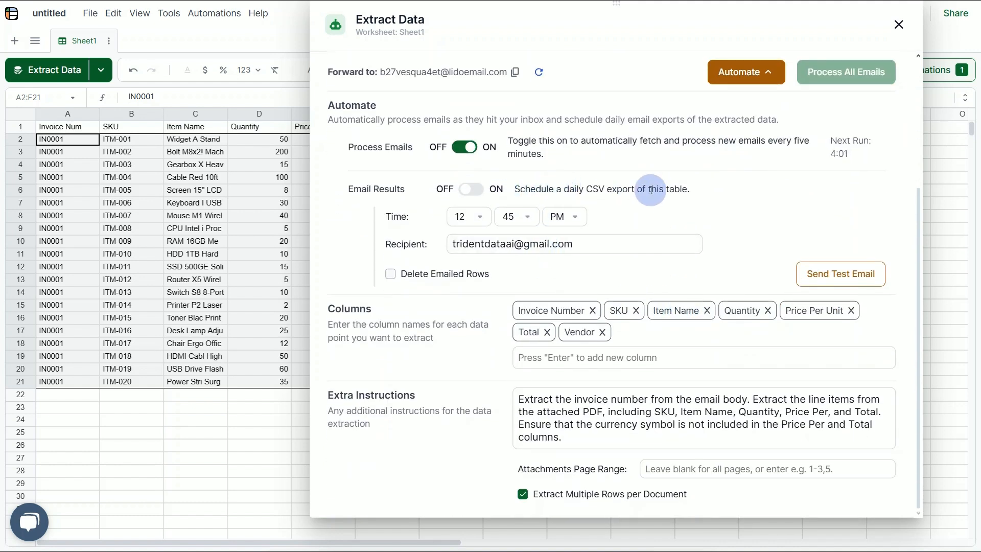
scroll(655, 205, "up", 2)
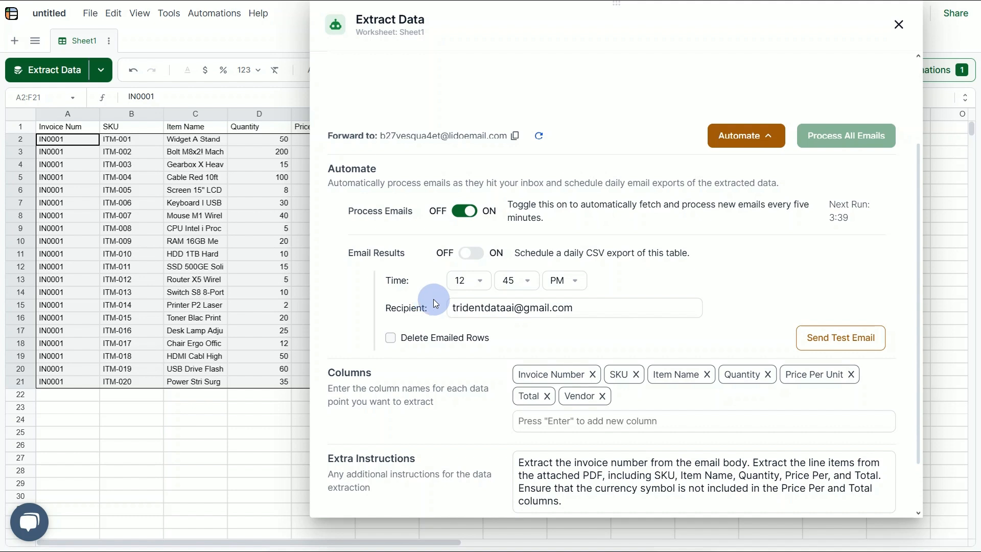
left_click(470, 255)
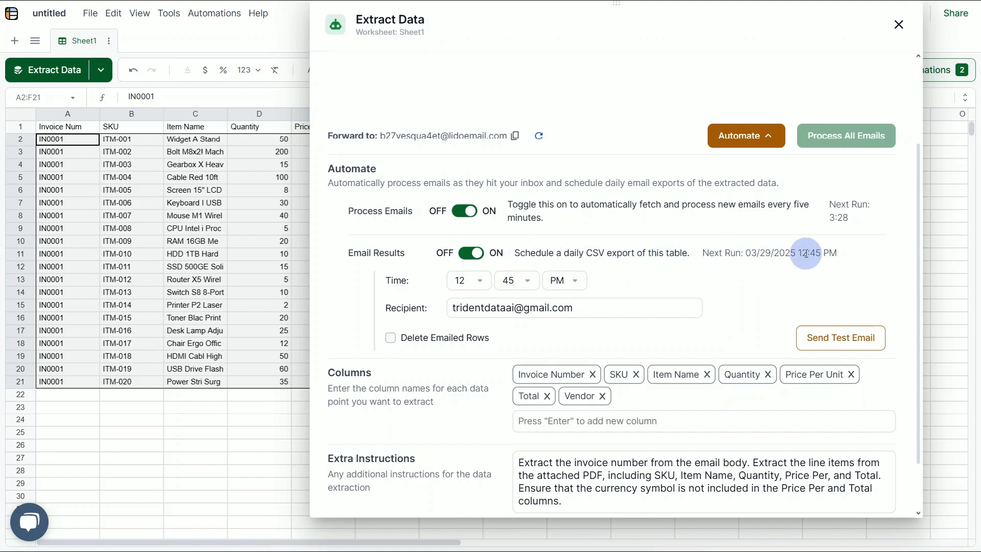
- Schedule the daily results email for 5:00 PM and check its recipient address
left_click(482, 284)
scroll(469, 348, "down", 3)
scroll(470, 360, "down", 3)
scroll(470, 329, "up", 3)
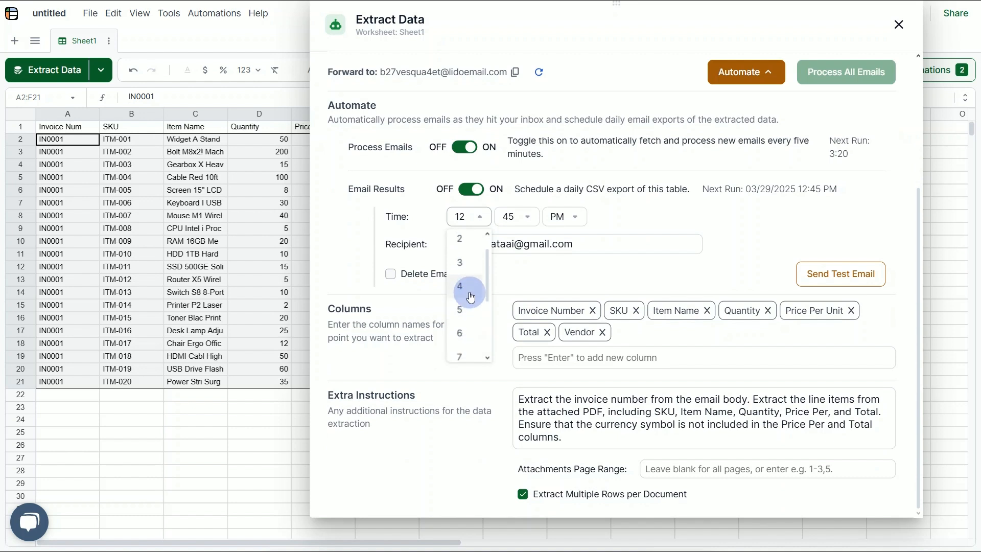
left_click(469, 307)
triple_click(570, 241)
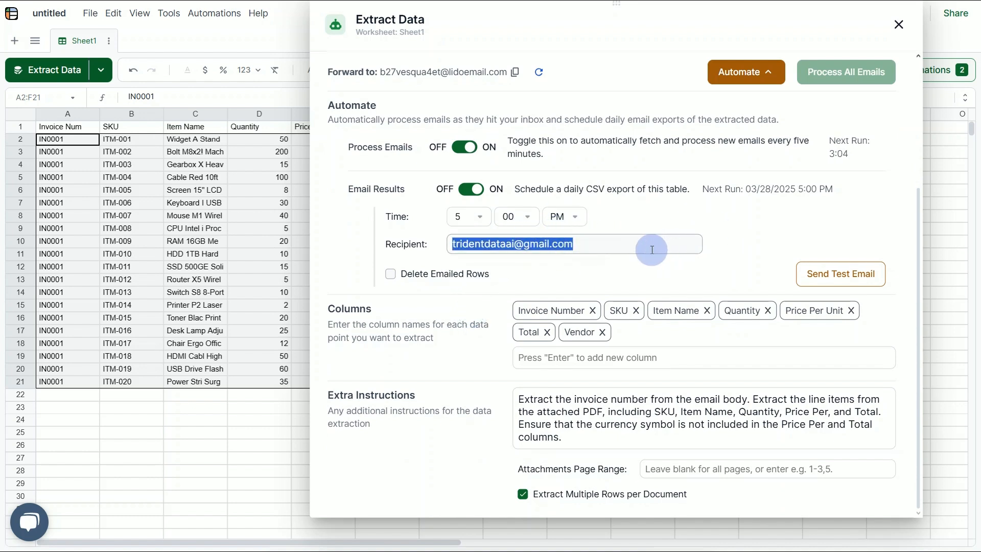
left_click(630, 242)
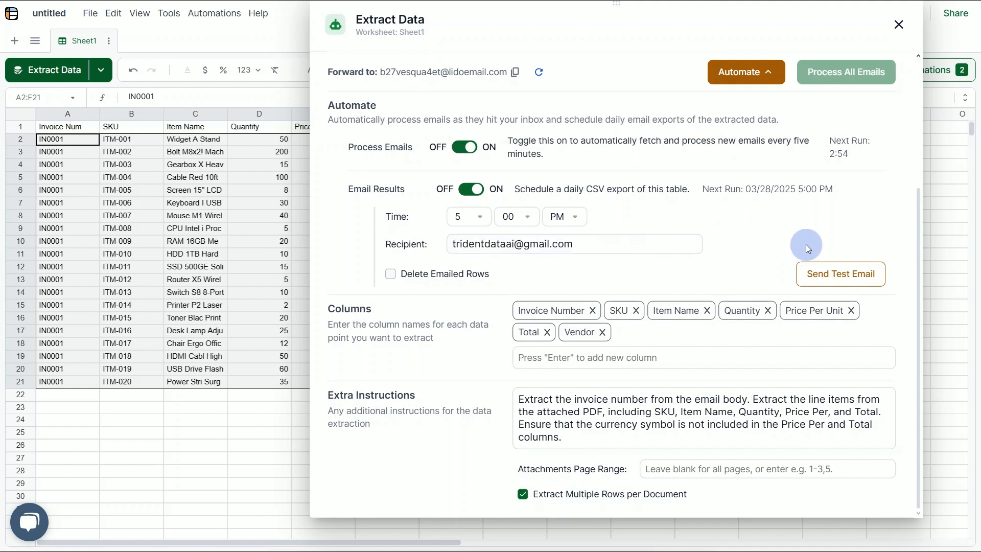
- Send a test results email, open its attached Lido Export CSV in Gmail, and examine the exported invoice rows
left_click(825, 279)
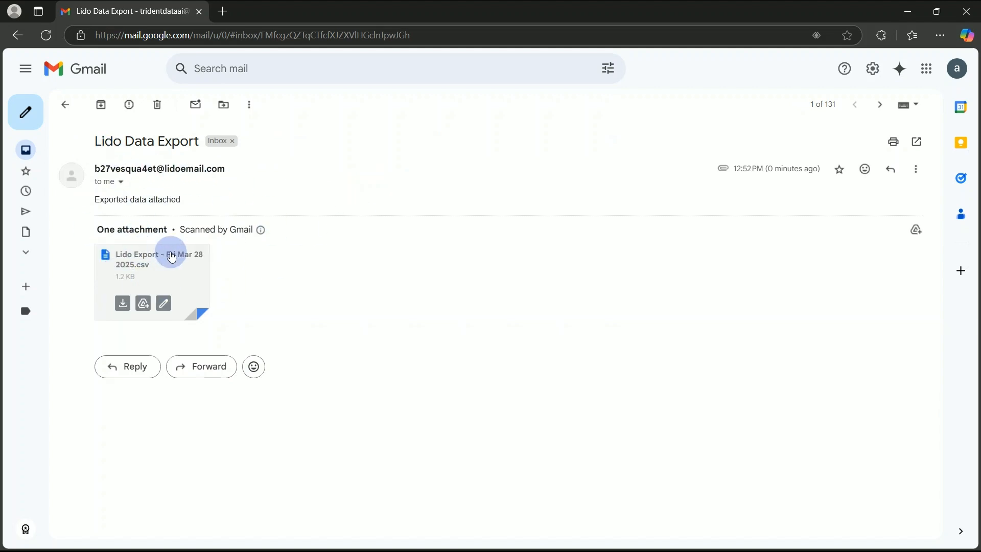
left_click(173, 257)
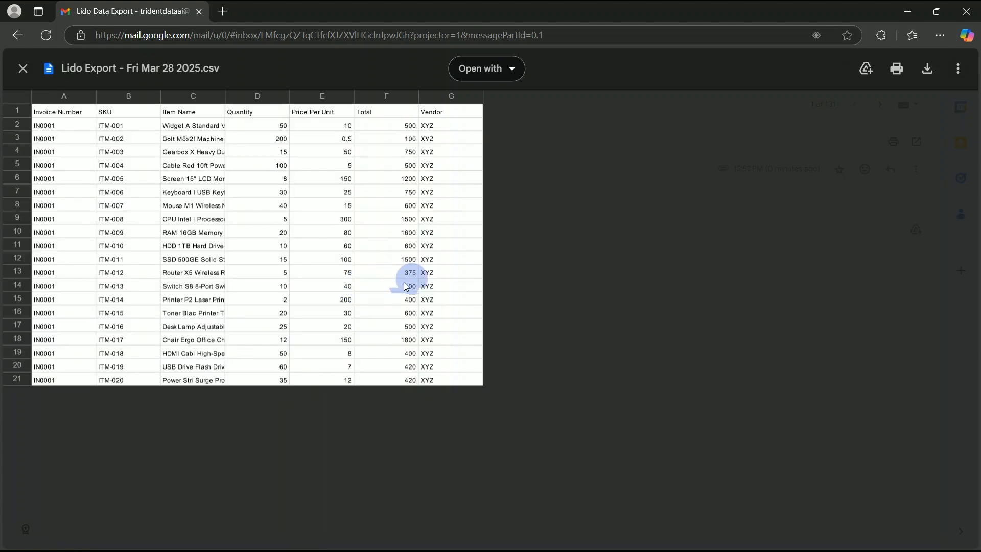
left_click_drag(59, 125, 439, 381)
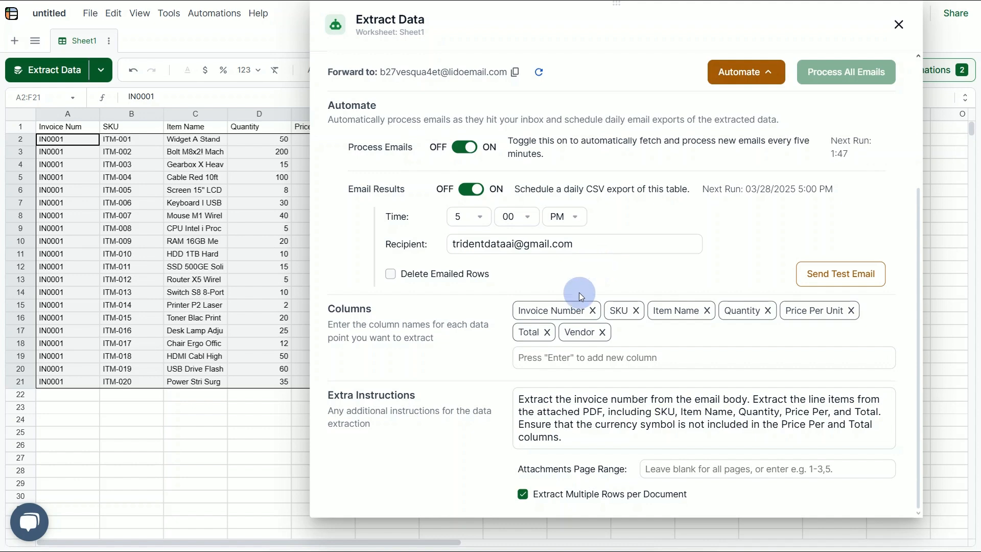
- Return to Lido, enable the deletion of emailed rows, and close the extraction settings
left_click(397, 279)
left_click(319, 254)
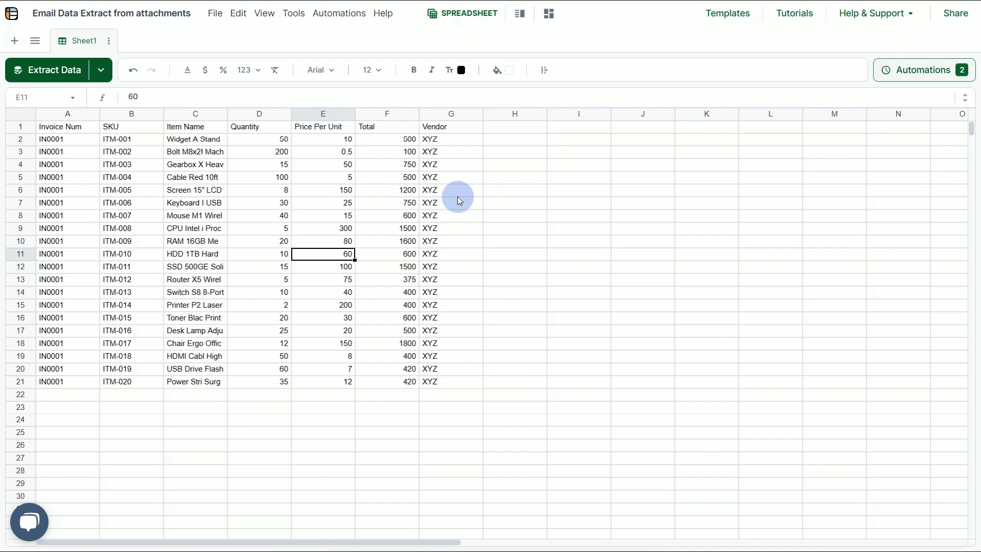
- Download the "Email Data Extract from attachments" spreadsheet as an Excel .xlsx file and open the downloaded file
left_click(222, 17)
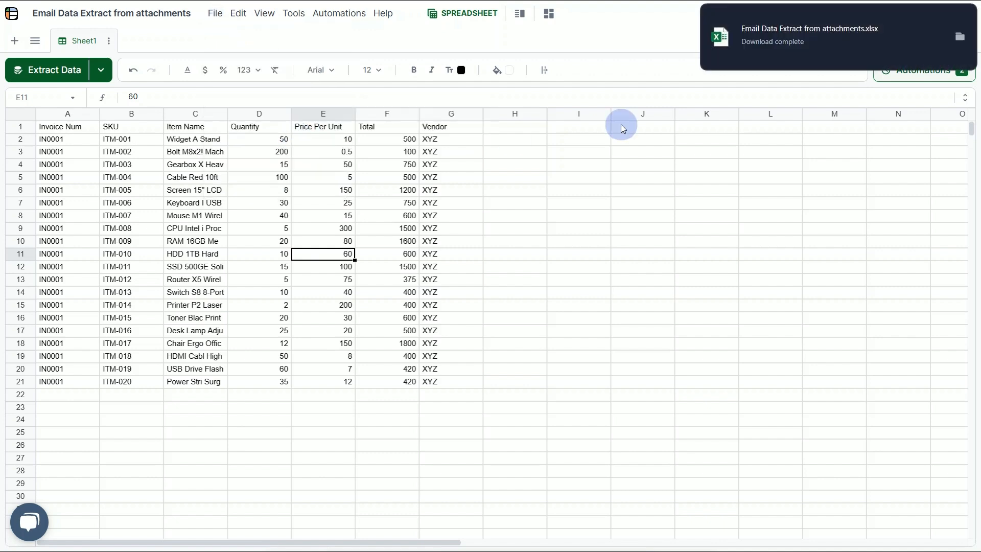
left_click(737, 45)
left_click(522, 292)
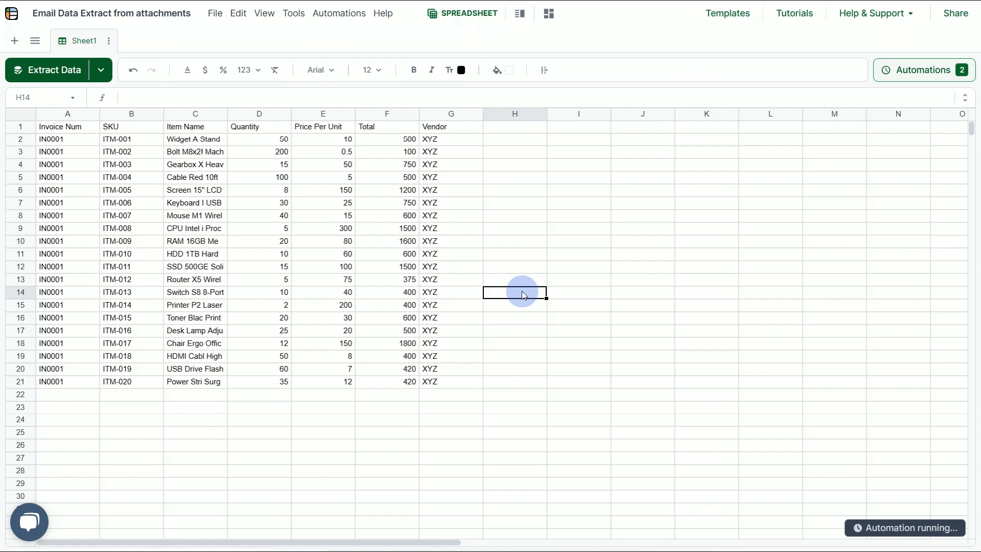
left_click(498, 244)
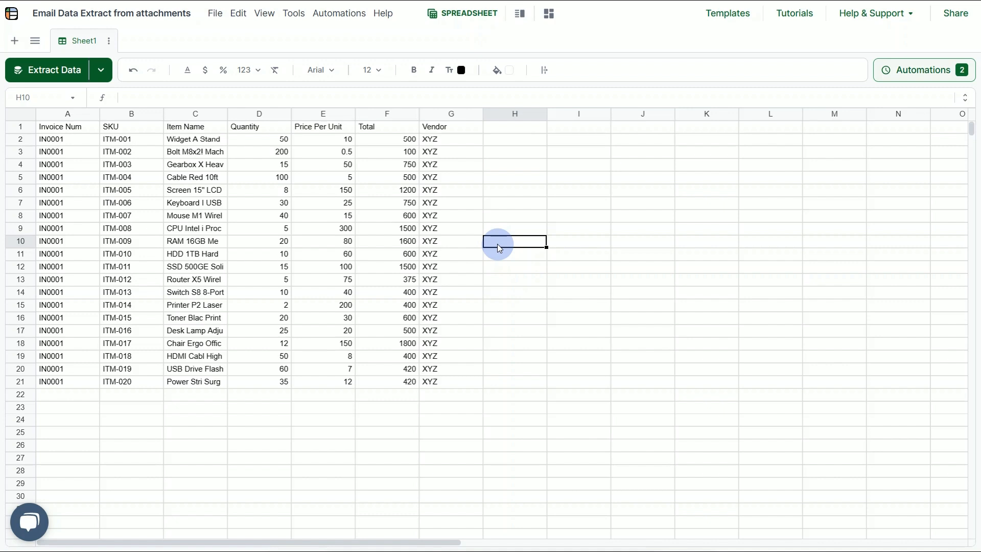
left_click(508, 164)
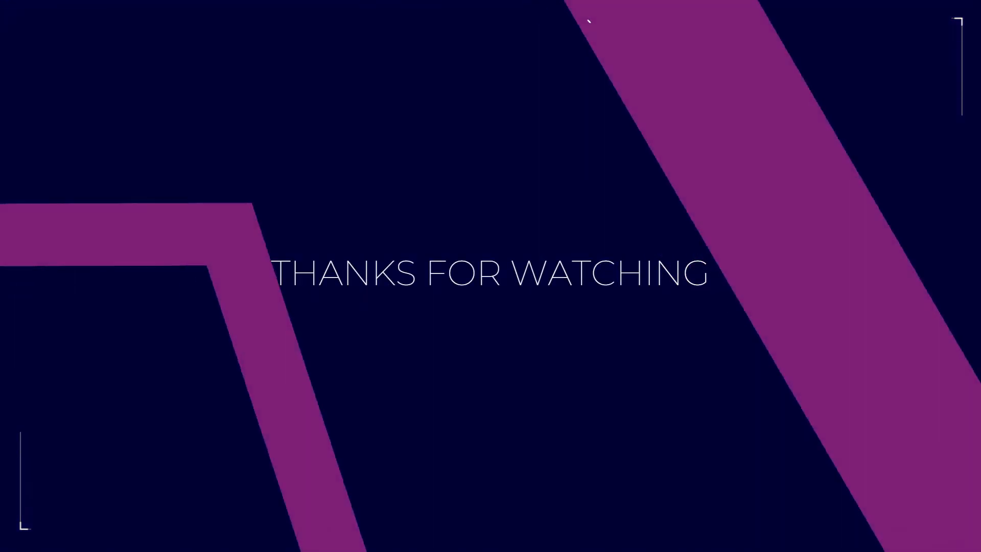